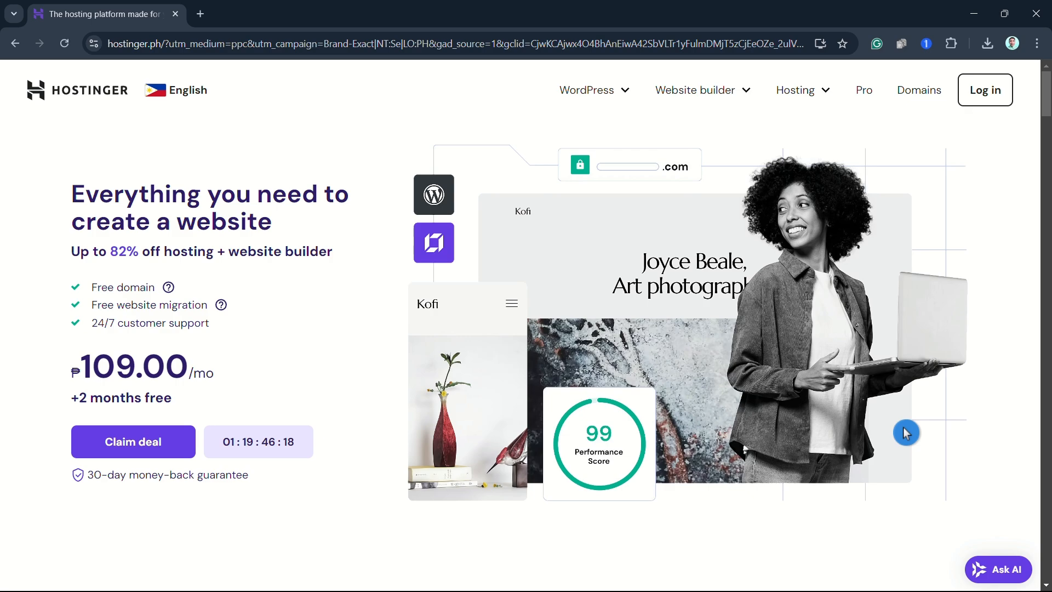
Step: Open the eCommerce Website Builder page and add the Business Website Builder plan to the cart
{"action": "left_click", "coordinate": [720, 101]}
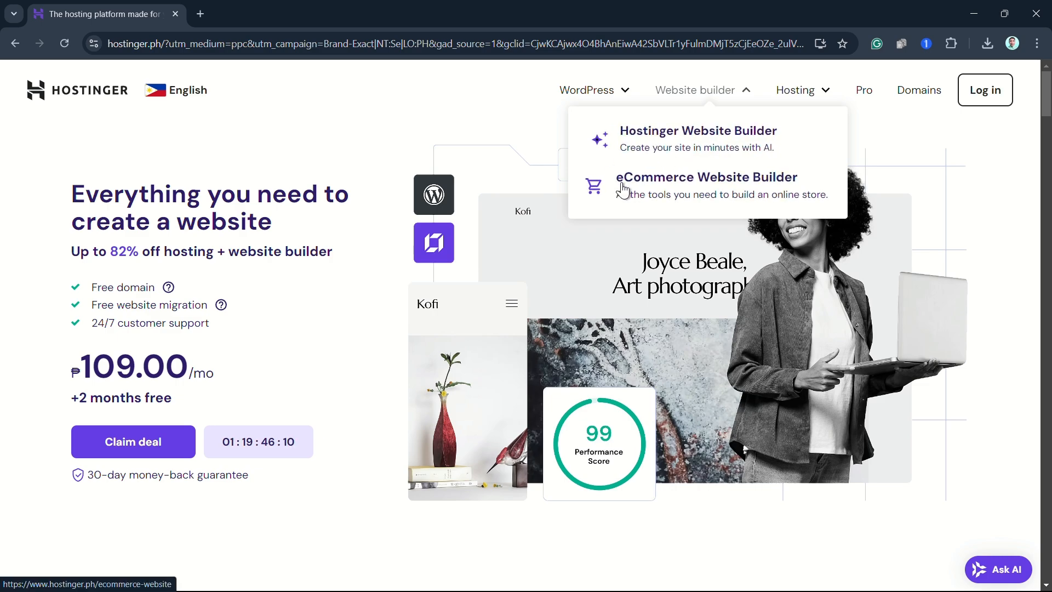
{"action": "left_click", "coordinate": [766, 204]}
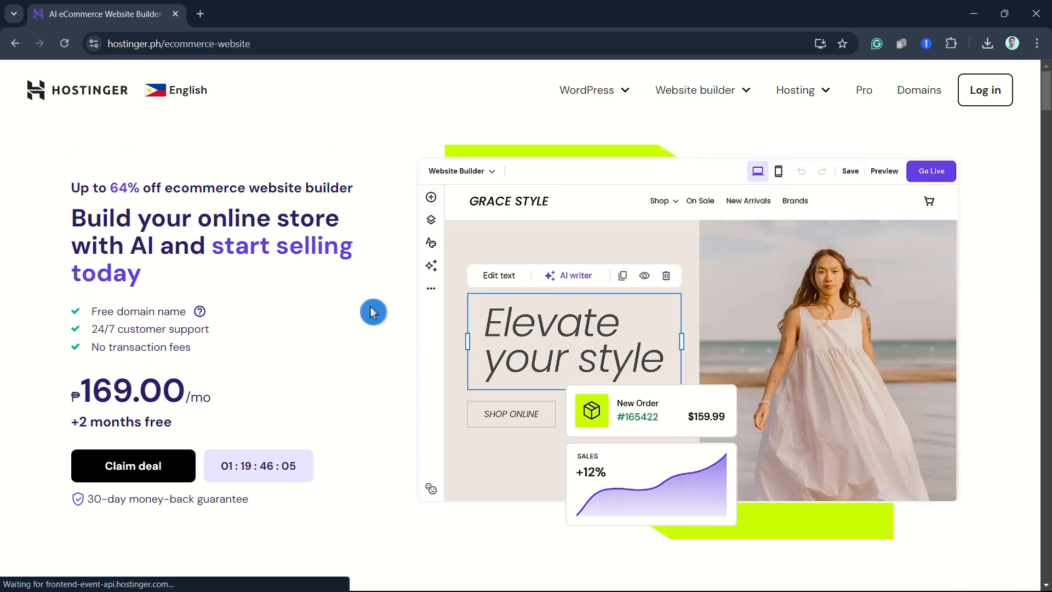
{"action": "scroll", "coordinate": [902, 411], "scroll_direction": "down", "scroll_amount": 5}
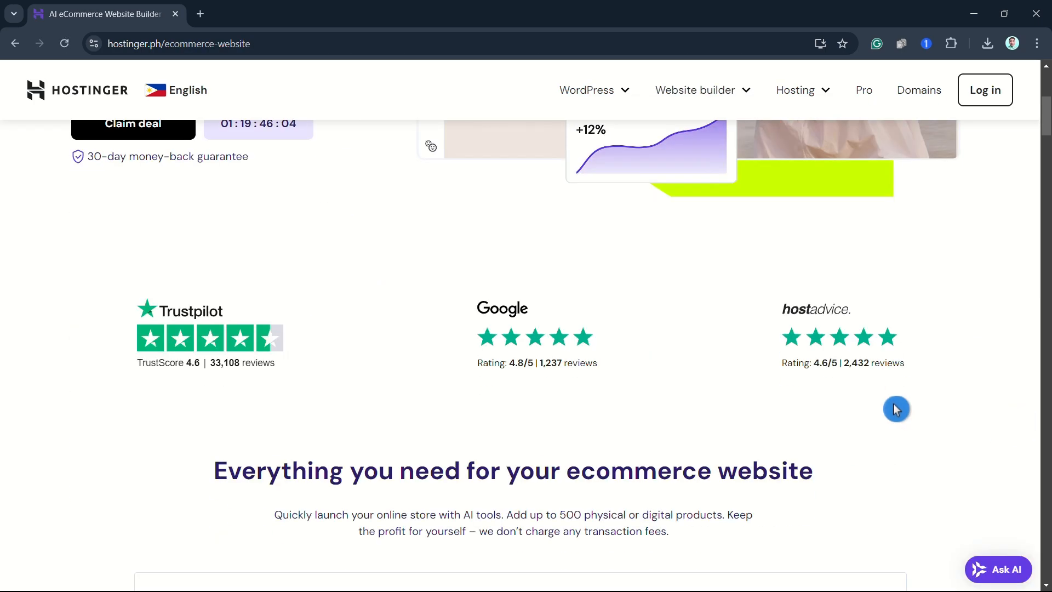
{"action": "scroll", "coordinate": [893, 406], "scroll_direction": "down", "scroll_amount": 8}
{"action": "scroll", "coordinate": [894, 407], "scroll_direction": "up", "scroll_amount": 2}
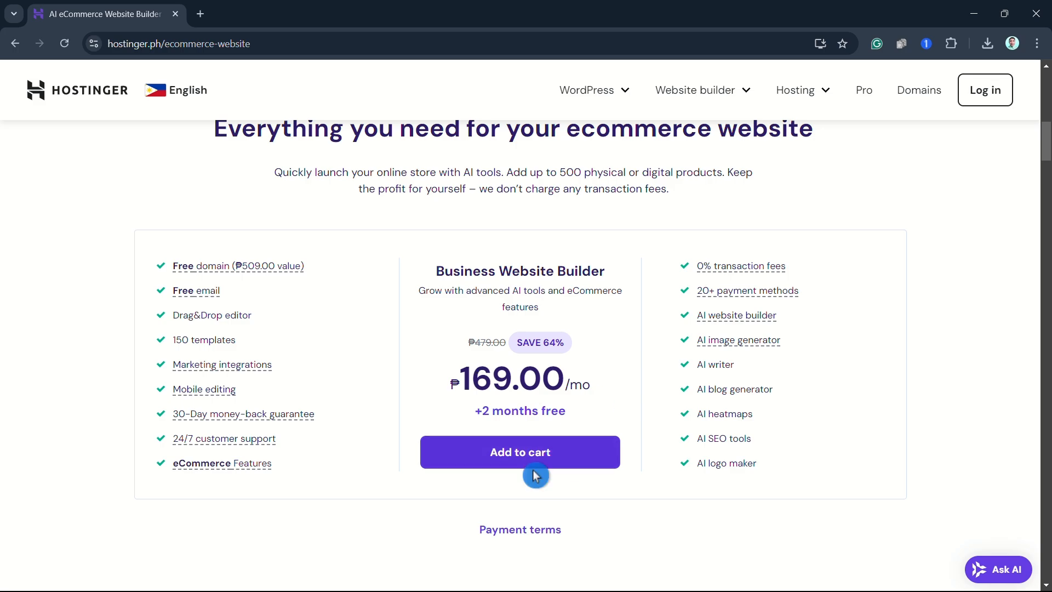
{"action": "scroll", "coordinate": [742, 469], "scroll_direction": "down", "scroll_amount": 6}
{"action": "scroll", "coordinate": [744, 473], "scroll_direction": "down", "scroll_amount": 12}
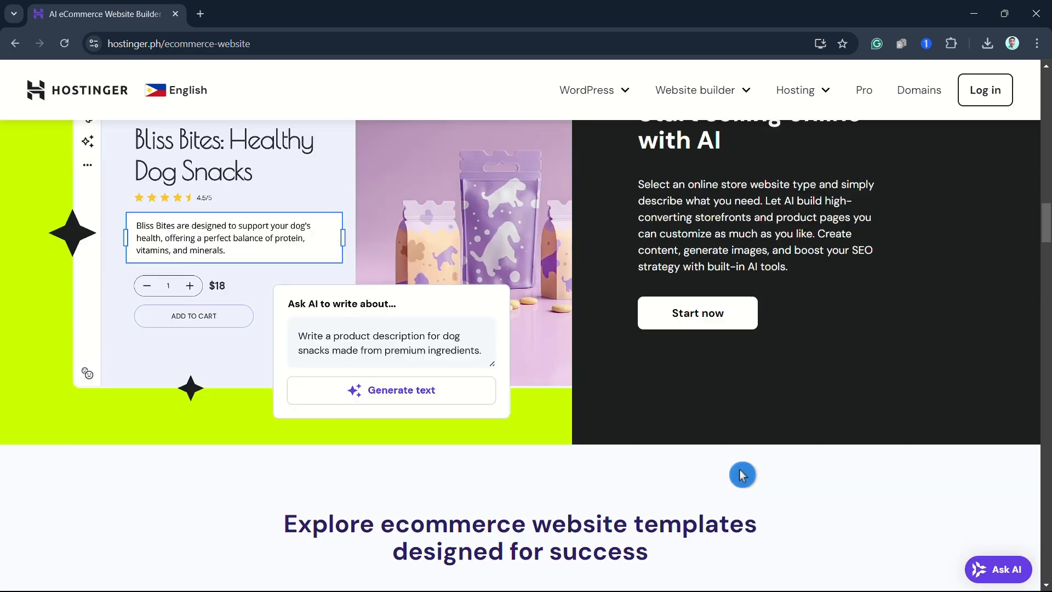
{"action": "scroll", "coordinate": [729, 502], "scroll_direction": "up", "scroll_amount": 20}
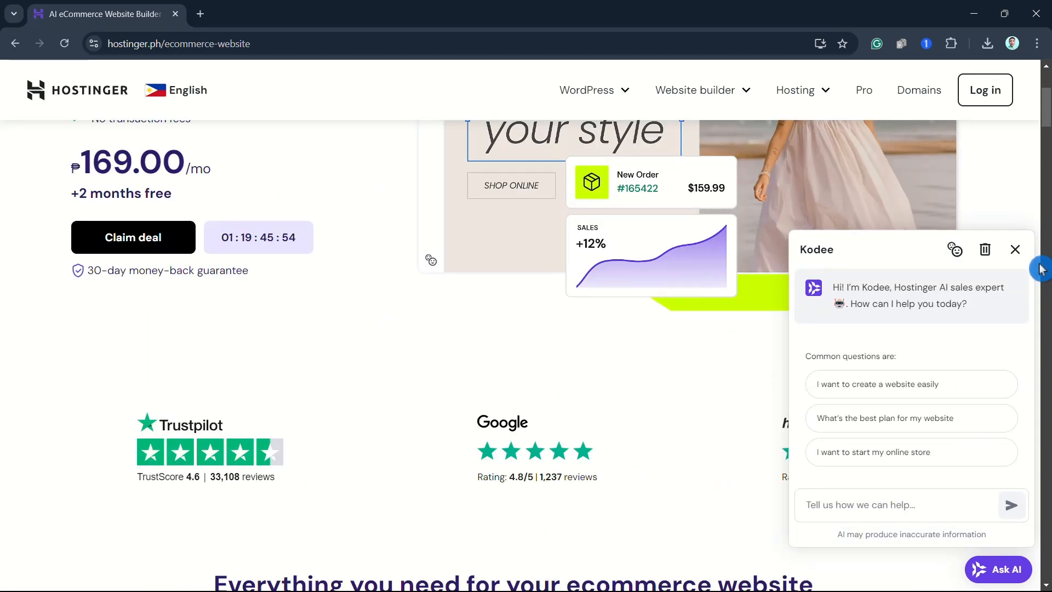
{"action": "left_click", "coordinate": [1015, 250]}
{"action": "scroll", "coordinate": [578, 479], "scroll_direction": "down", "scroll_amount": 8}
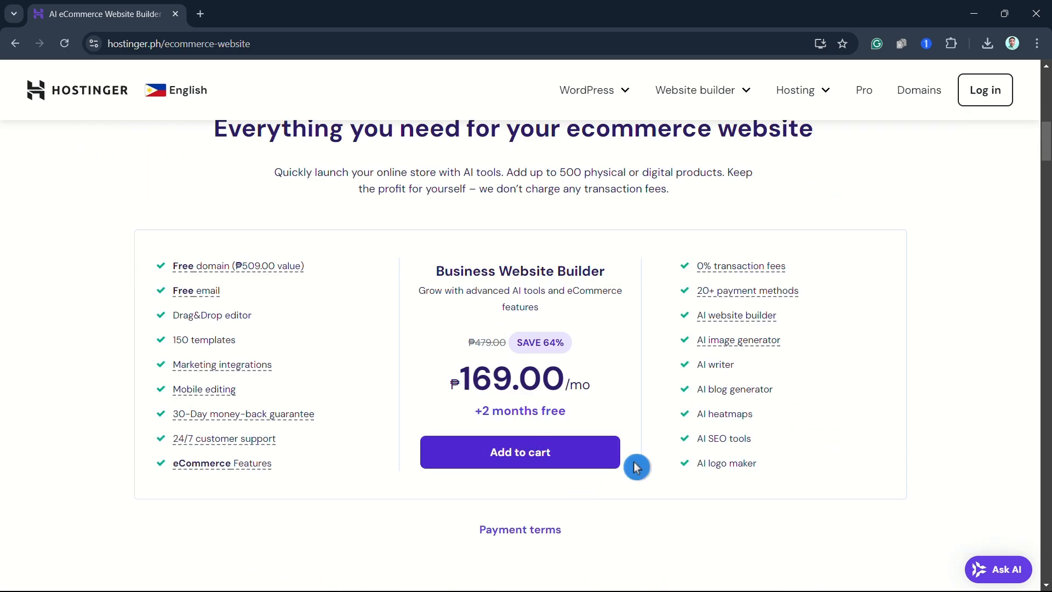
{"action": "left_click", "coordinate": [592, 468]}
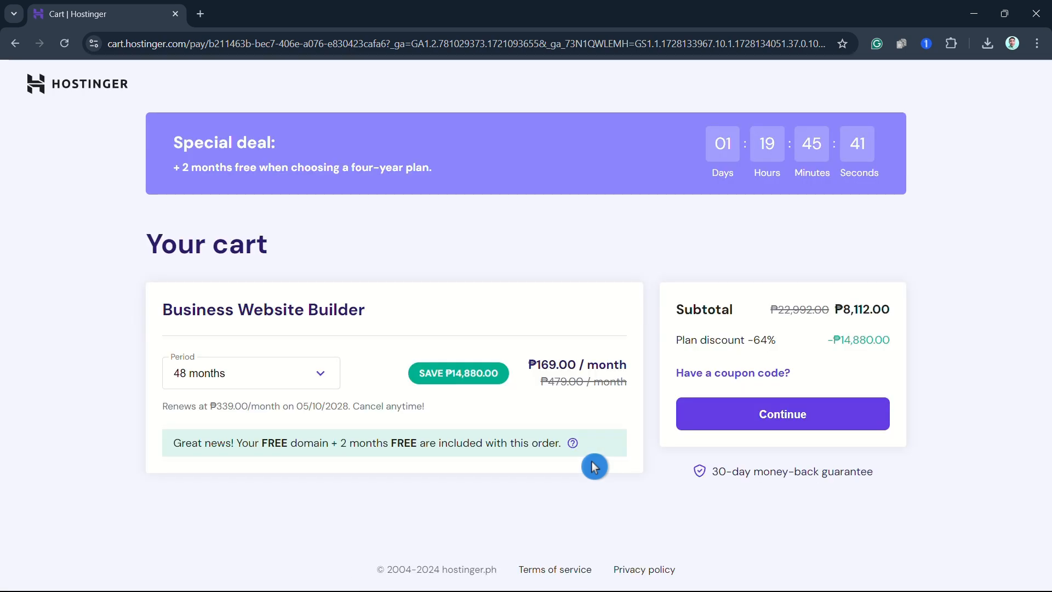
Step: Choose the 48 months period for the plan and continue with the order
{"action": "left_click", "coordinate": [280, 388]}
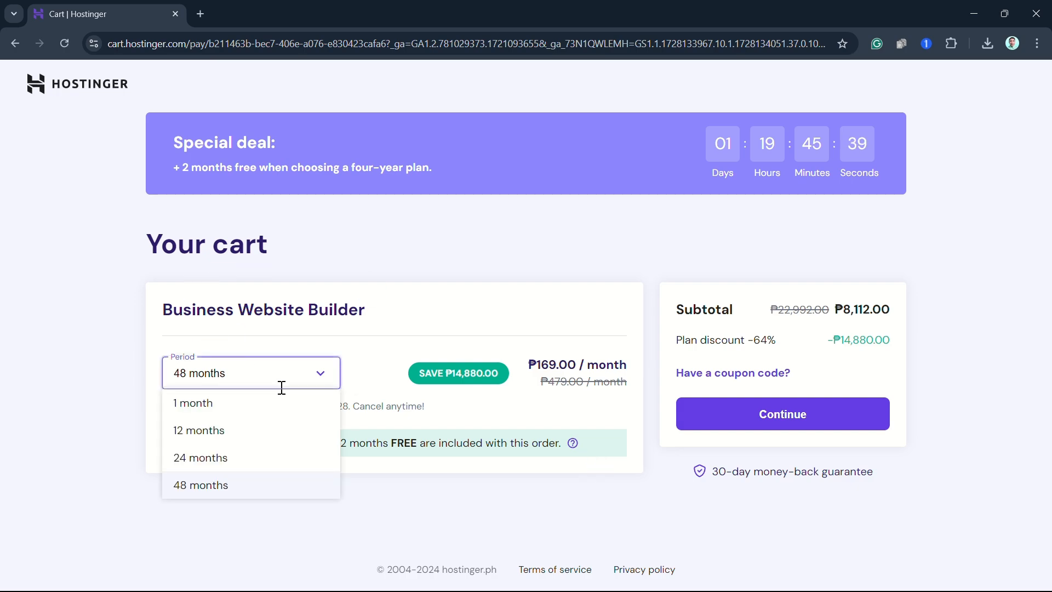
{"action": "left_click", "coordinate": [221, 484]}
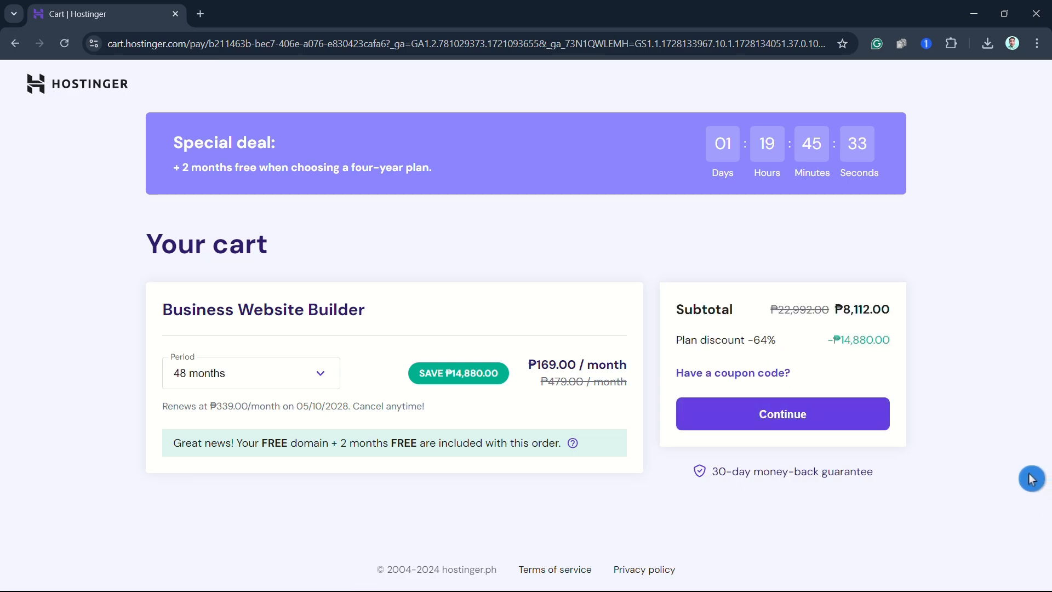
{"action": "left_click", "coordinate": [825, 434]}
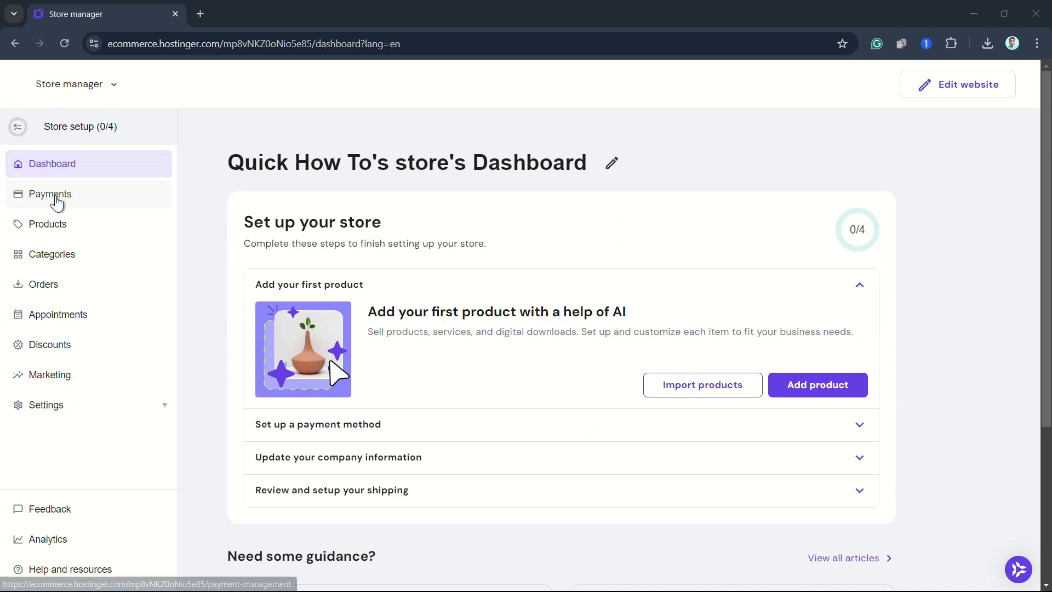
Step: Review the store's product list and start adding a new digital product
{"action": "left_click", "coordinate": [51, 233]}
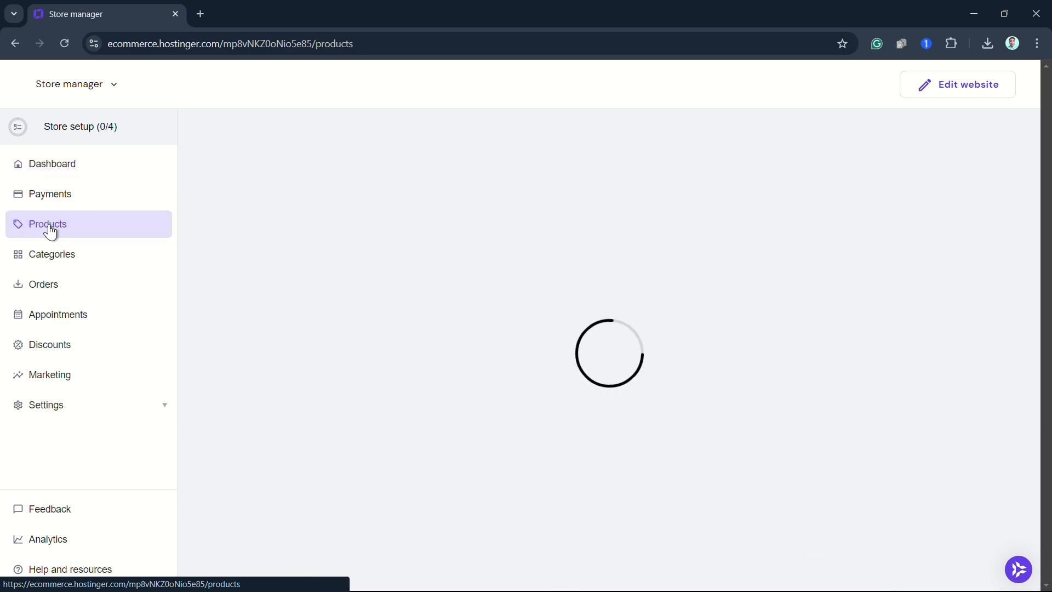
{"action": "scroll", "coordinate": [454, 237], "scroll_direction": "down", "scroll_amount": 2}
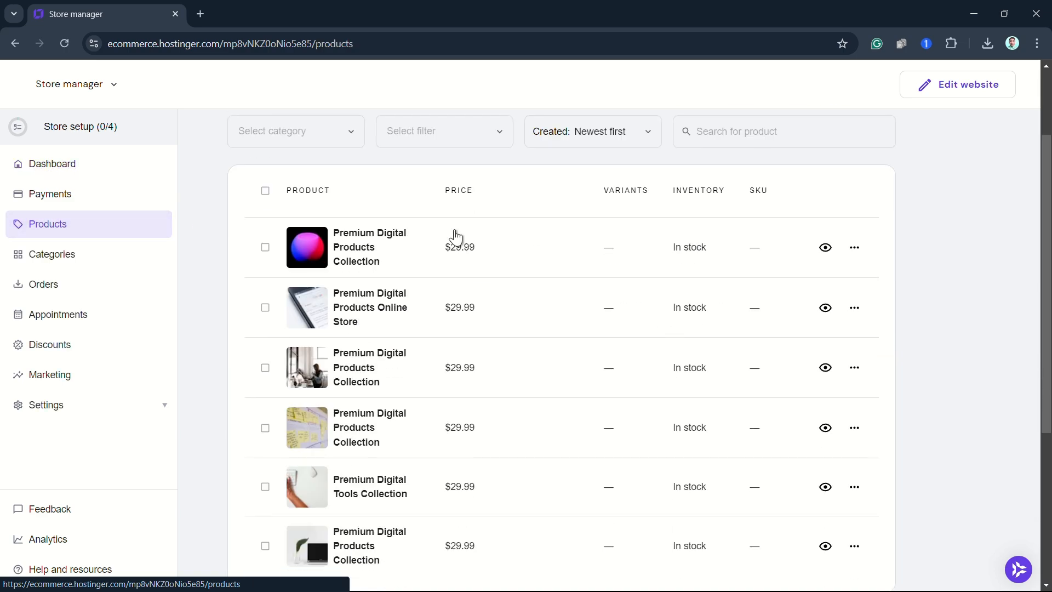
{"action": "scroll", "coordinate": [634, 439], "scroll_direction": "down", "scroll_amount": 5}
{"action": "scroll", "coordinate": [564, 357], "scroll_direction": "up", "scroll_amount": 6}
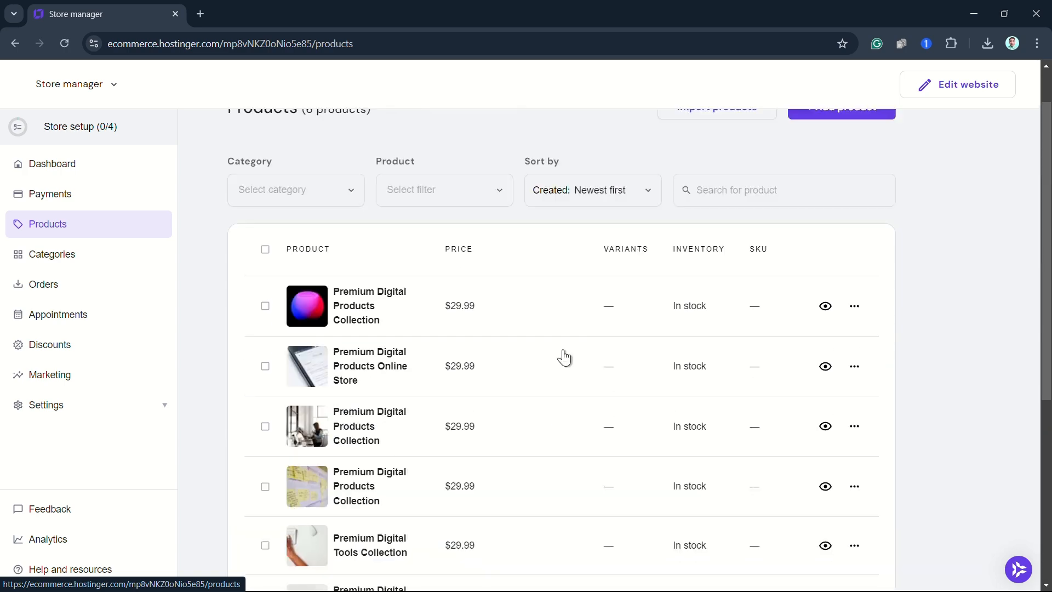
{"action": "scroll", "coordinate": [589, 423], "scroll_direction": "down", "scroll_amount": 6}
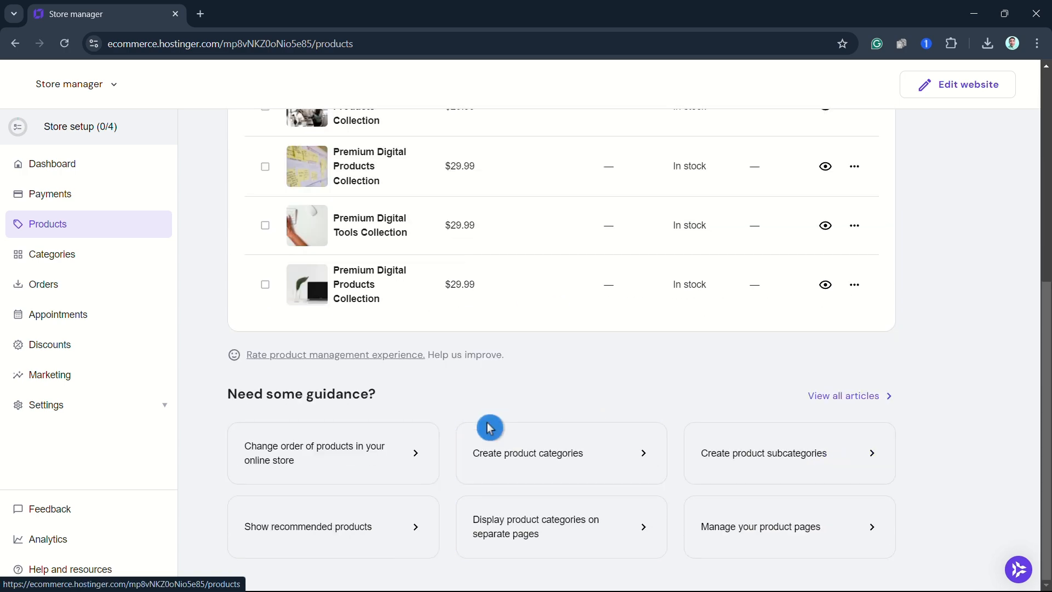
{"action": "scroll", "coordinate": [667, 484], "scroll_direction": "up", "scroll_amount": 7}
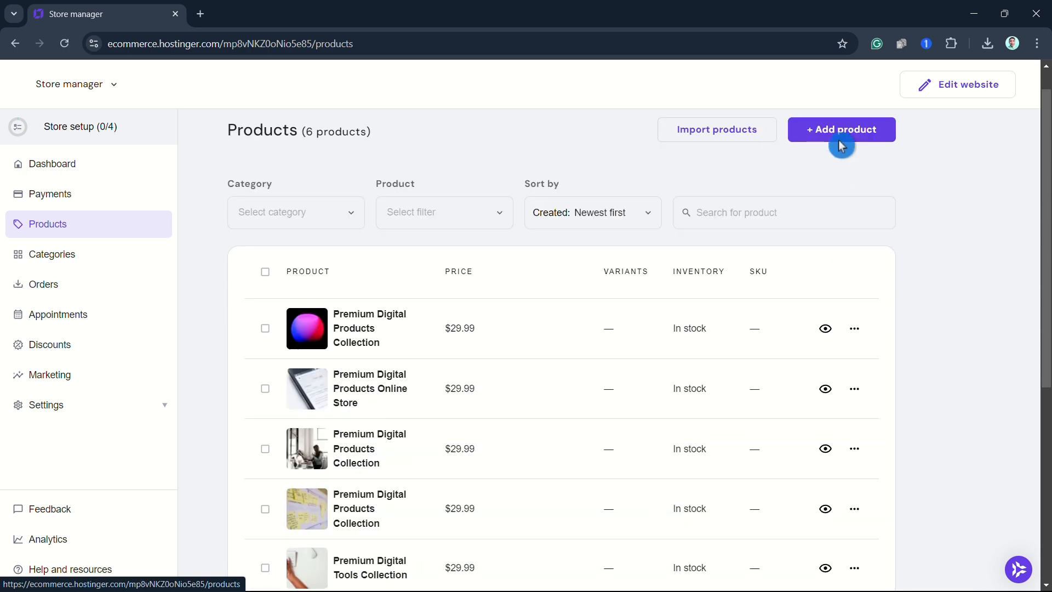
{"action": "left_click", "coordinate": [852, 137]}
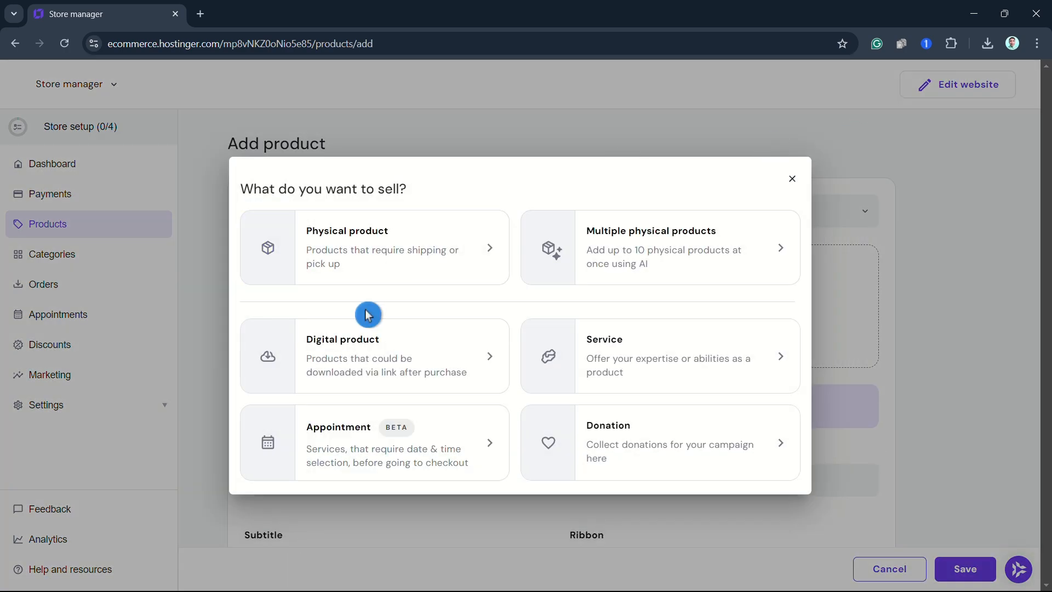
{"action": "left_click", "coordinate": [498, 372]}
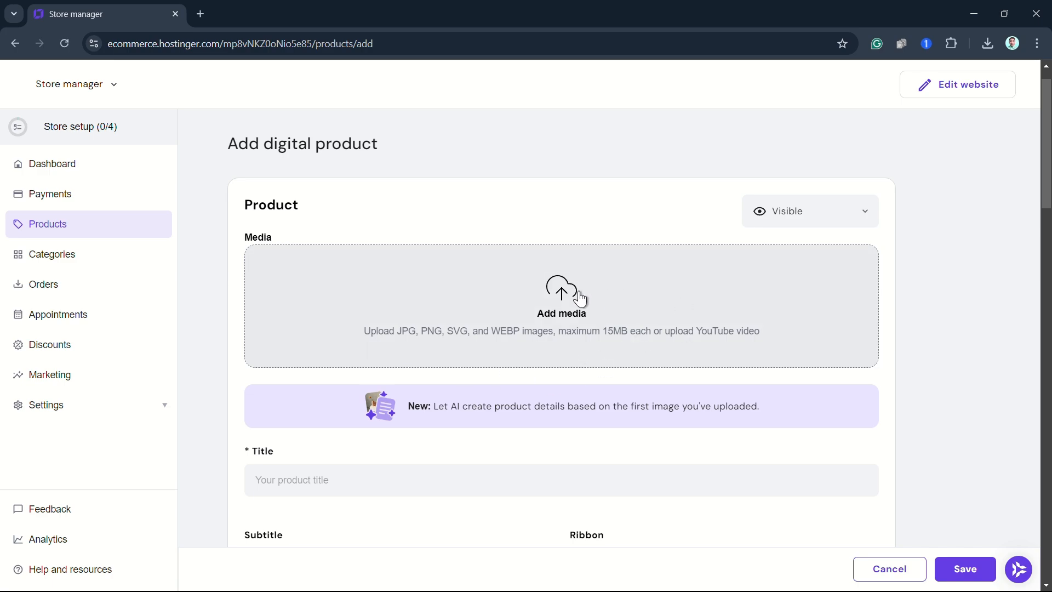
Step: Upload p069_ill.jpg as the product image and have AI create the product details from it
{"action": "left_click", "coordinate": [577, 300]}
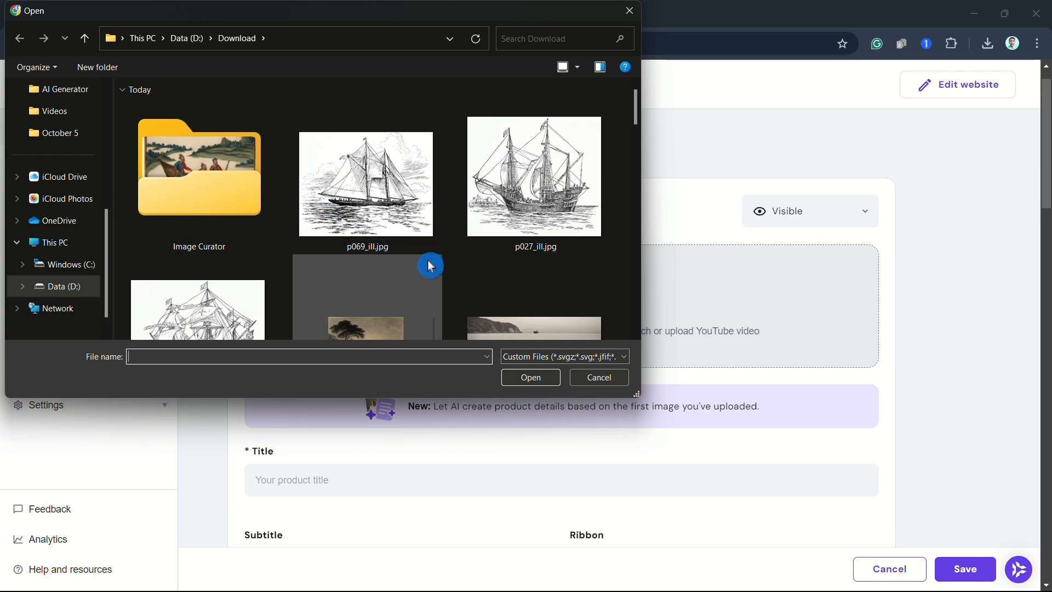
{"action": "double_click", "coordinate": [382, 207]}
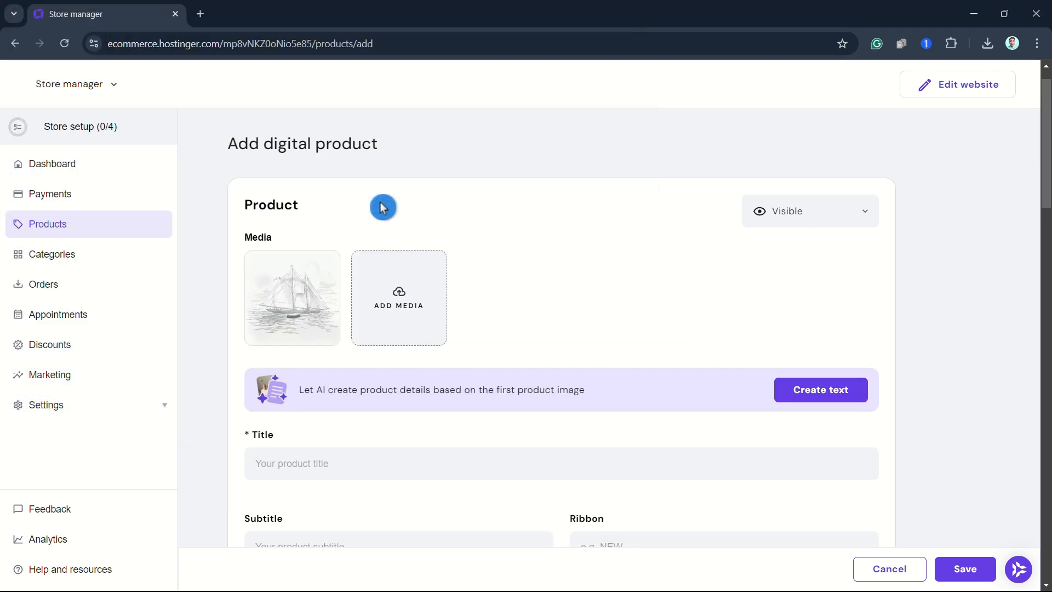
{"action": "scroll", "coordinate": [696, 324], "scroll_direction": "down", "scroll_amount": 2}
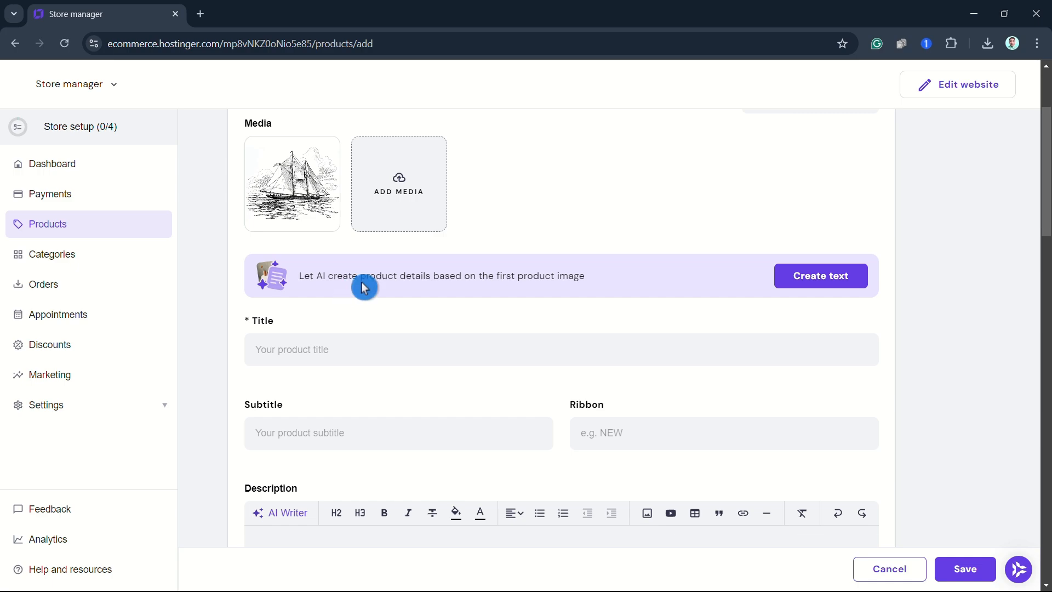
{"action": "left_click", "coordinate": [814, 278]}
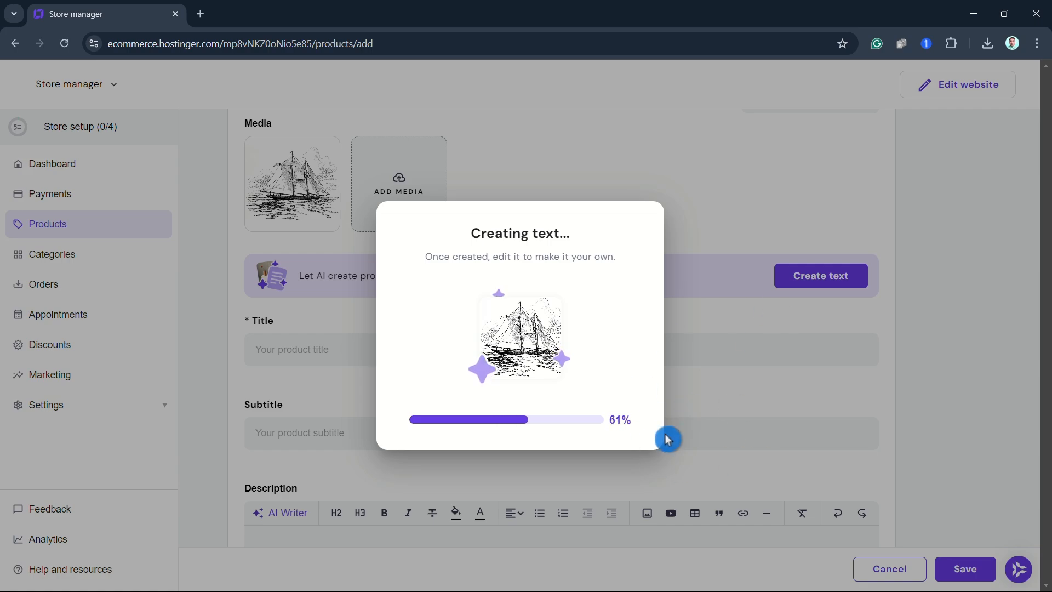
{"action": "scroll", "coordinate": [371, 331], "scroll_direction": "up", "scroll_amount": 2}
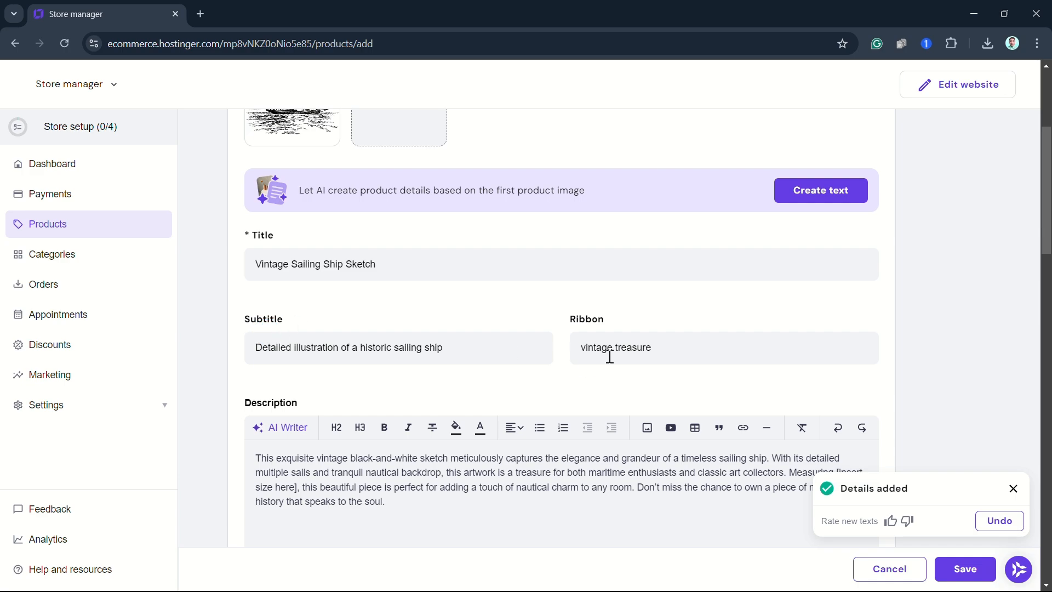
{"action": "scroll", "coordinate": [591, 374], "scroll_direction": "down", "scroll_amount": 4}
{"action": "scroll", "coordinate": [805, 427], "scroll_direction": "down", "scroll_amount": 4}
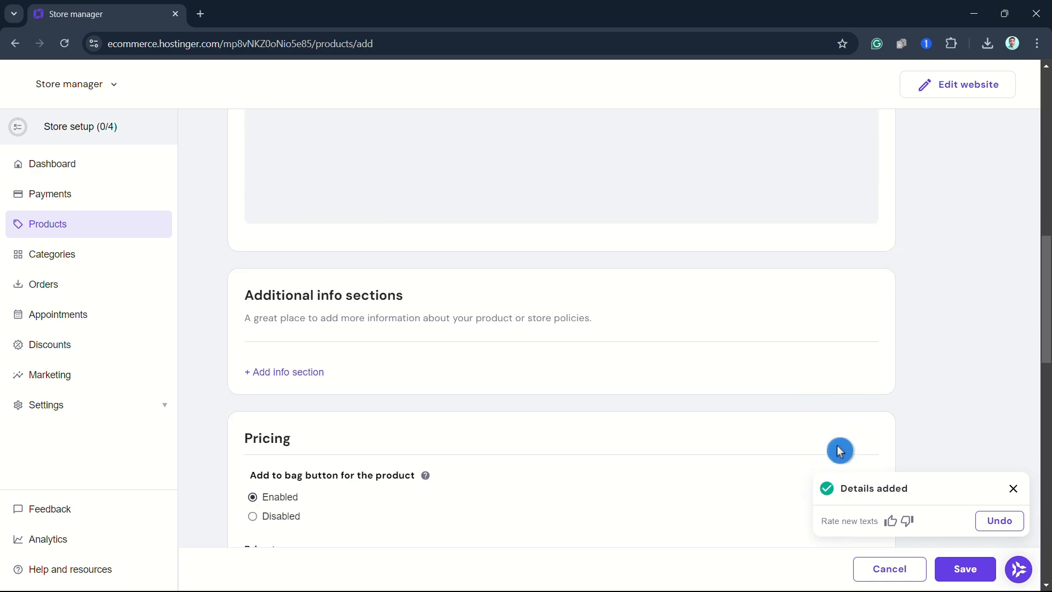
{"action": "left_click", "coordinate": [1014, 488]}
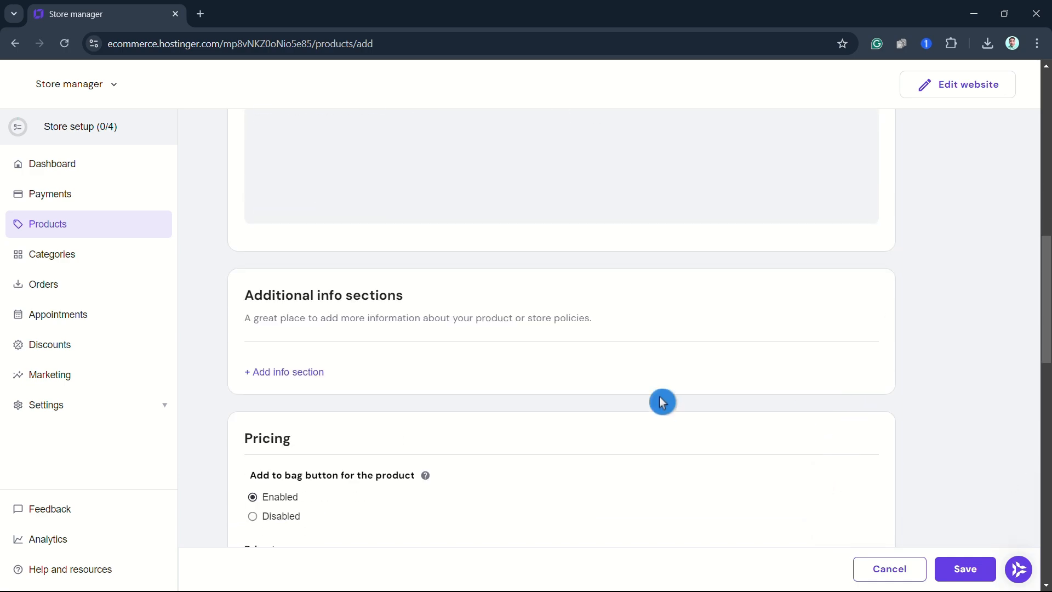
Step: Keep the price type as Amount and set the product's price to $20
{"action": "scroll", "coordinate": [662, 400], "scroll_direction": "down", "scroll_amount": 4}
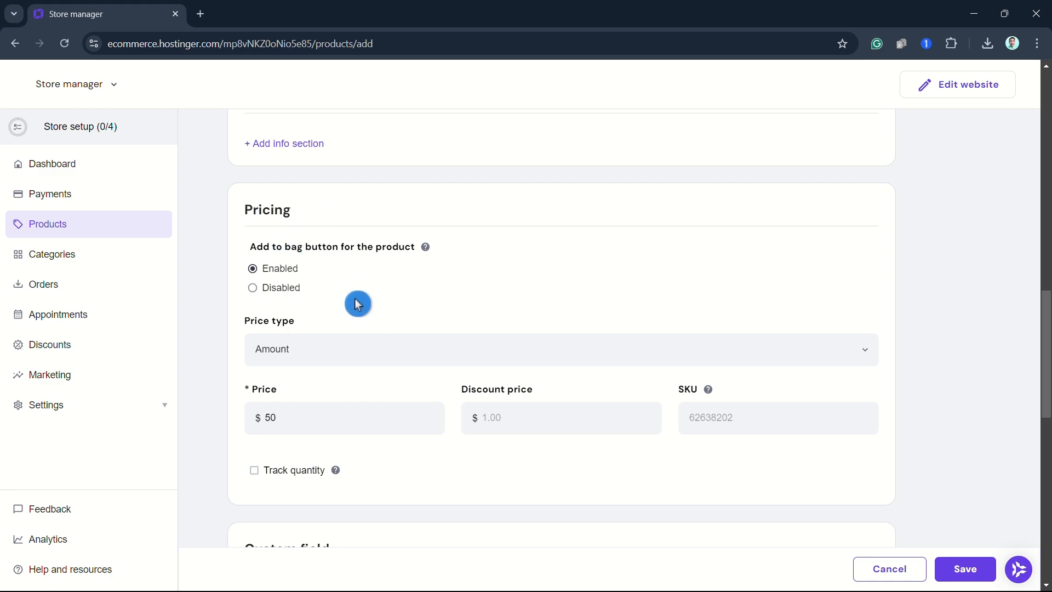
{"action": "left_click", "coordinate": [321, 354]}
{"action": "left_click", "coordinate": [312, 398]}
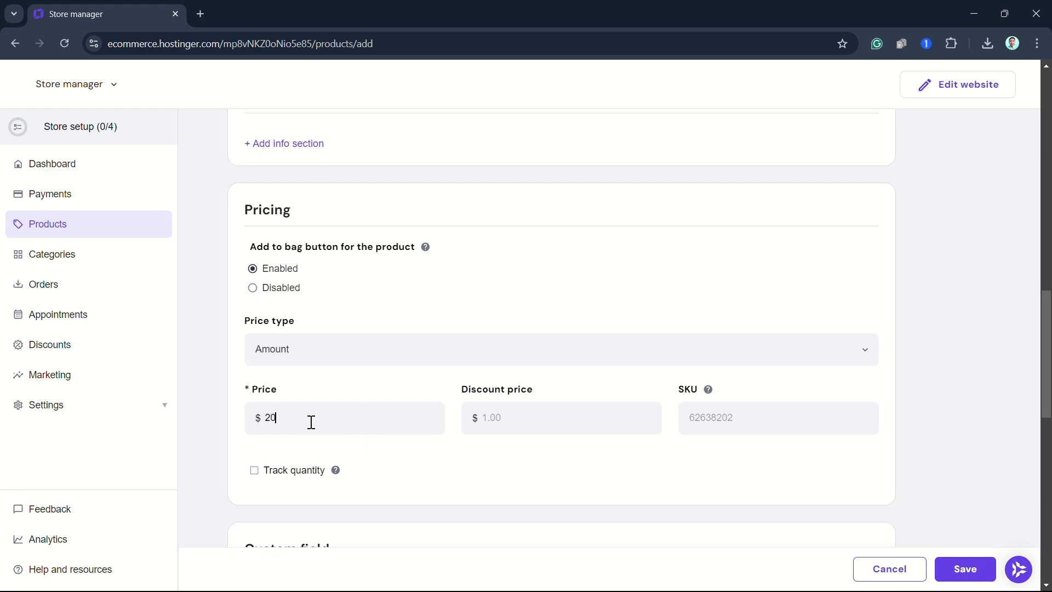
{"action": "left_click", "coordinate": [554, 448]}
{"action": "scroll", "coordinate": [483, 445], "scroll_direction": "down", "scroll_amount": 2}
{"action": "left_click", "coordinate": [254, 357]}
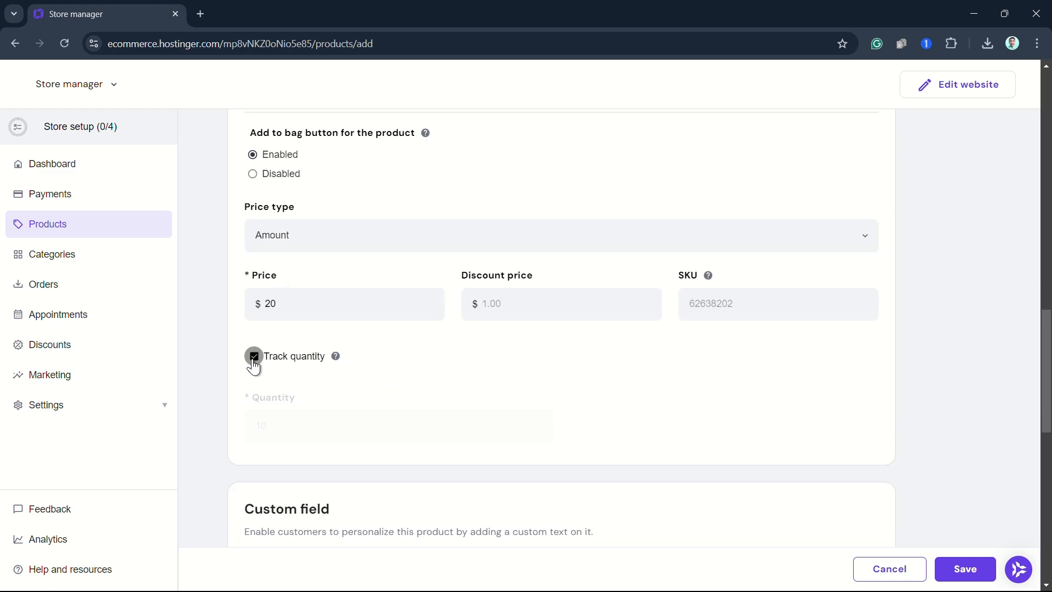
{"action": "left_click", "coordinate": [286, 452]}
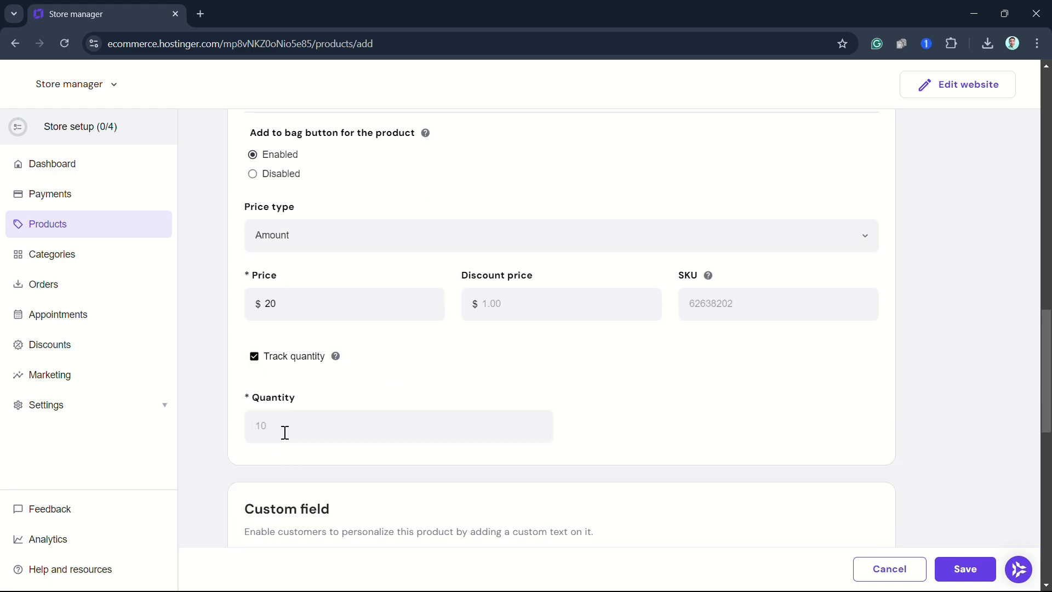
{"action": "left_click", "coordinate": [255, 357]}
Step: Assign the AI-suggested Nautical Art category to the product
{"action": "scroll", "coordinate": [544, 493], "scroll_direction": "down", "scroll_amount": 4}
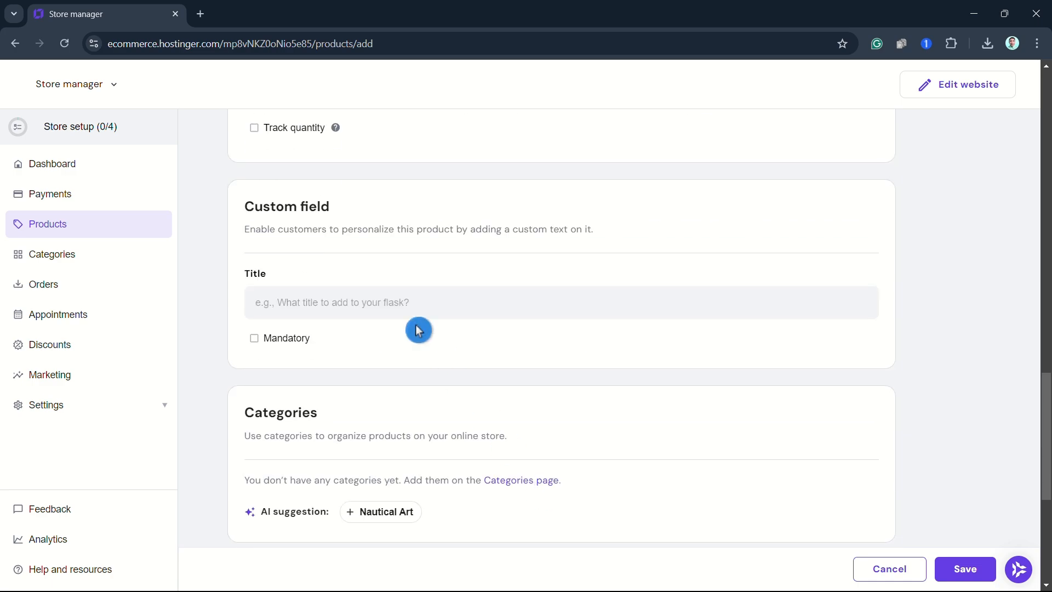
{"action": "scroll", "coordinate": [475, 394], "scroll_direction": "down", "scroll_amount": 2}
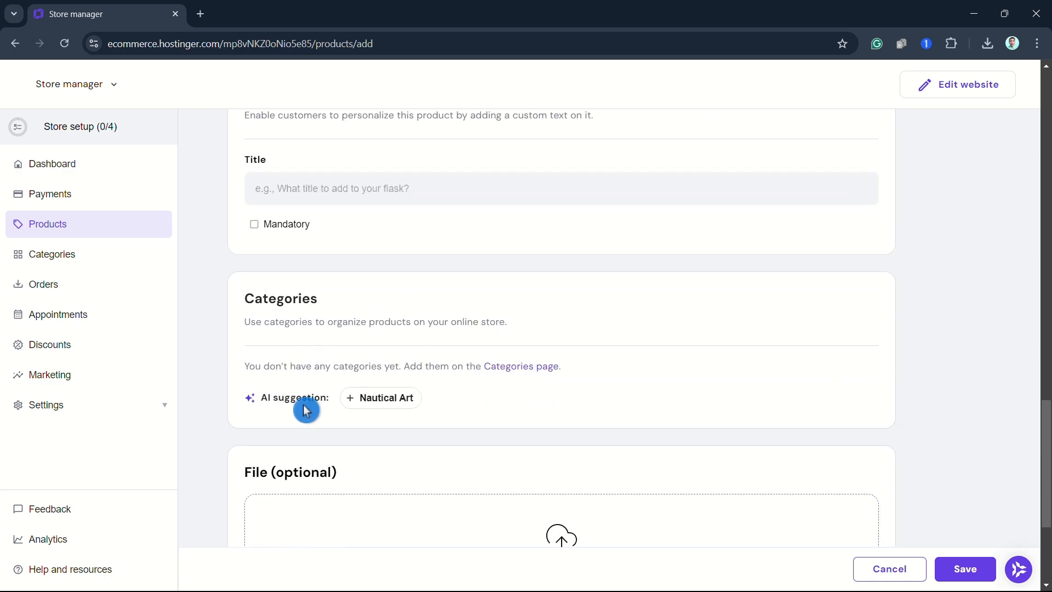
{"action": "scroll", "coordinate": [548, 392], "scroll_direction": "down", "scroll_amount": 2}
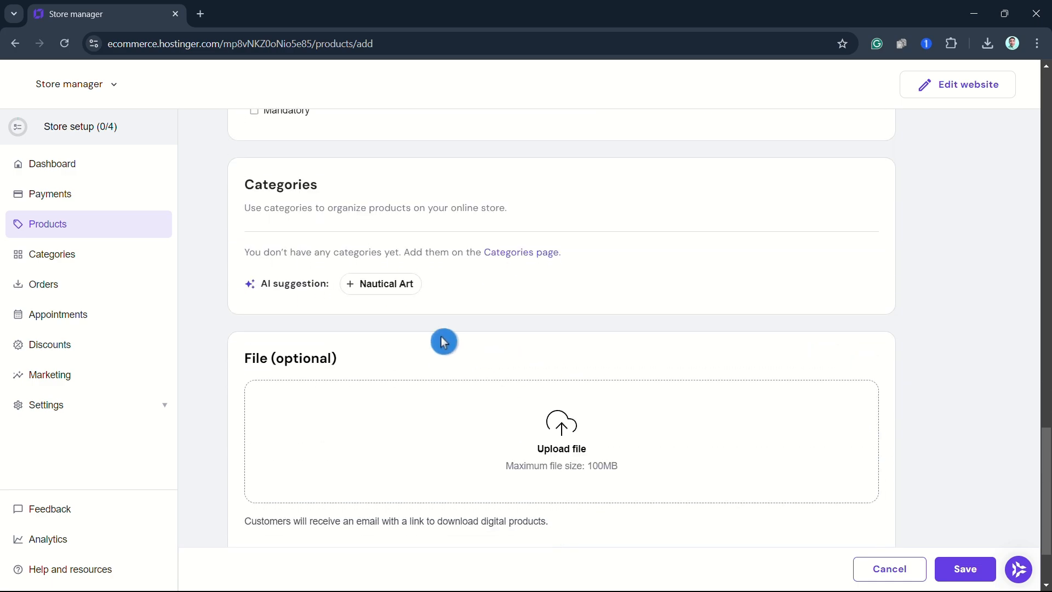
{"action": "left_click", "coordinate": [384, 284]}
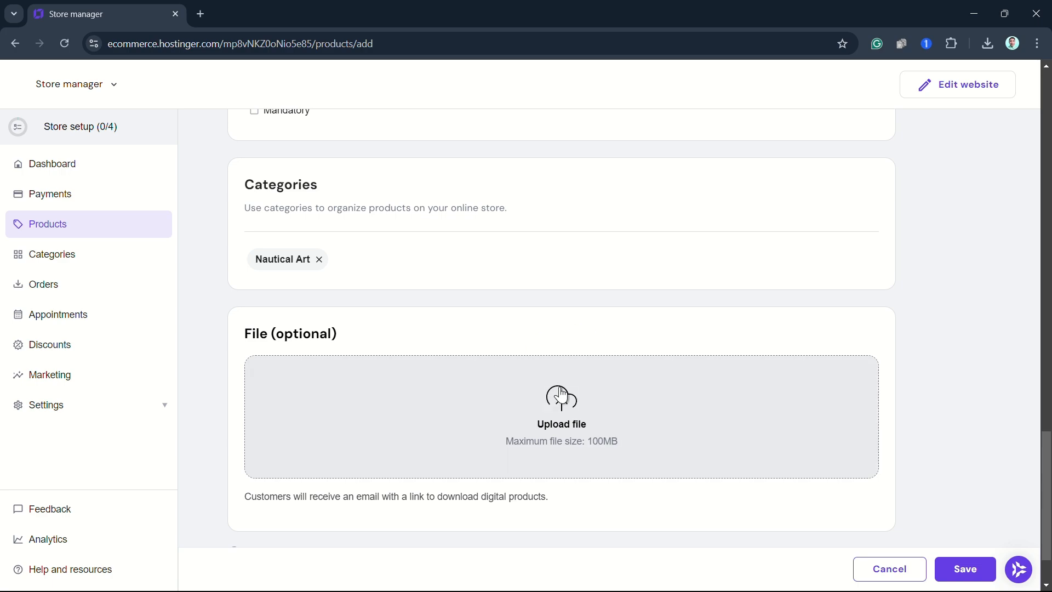
Step: Attach the ship sketch image from the Download folder as the product's downloadable file and save the product
{"action": "mouse_move", "coordinate": [258, 499]}
{"action": "left_mouse_down"}
{"action": "mouse_move", "coordinate": [545, 517]}
{"action": "mouse_move", "coordinate": [430, 526]}
{"action": "mouse_move", "coordinate": [258, 512]}
{"action": "mouse_move", "coordinate": [548, 498]}
{"action": "left_mouse_up"}
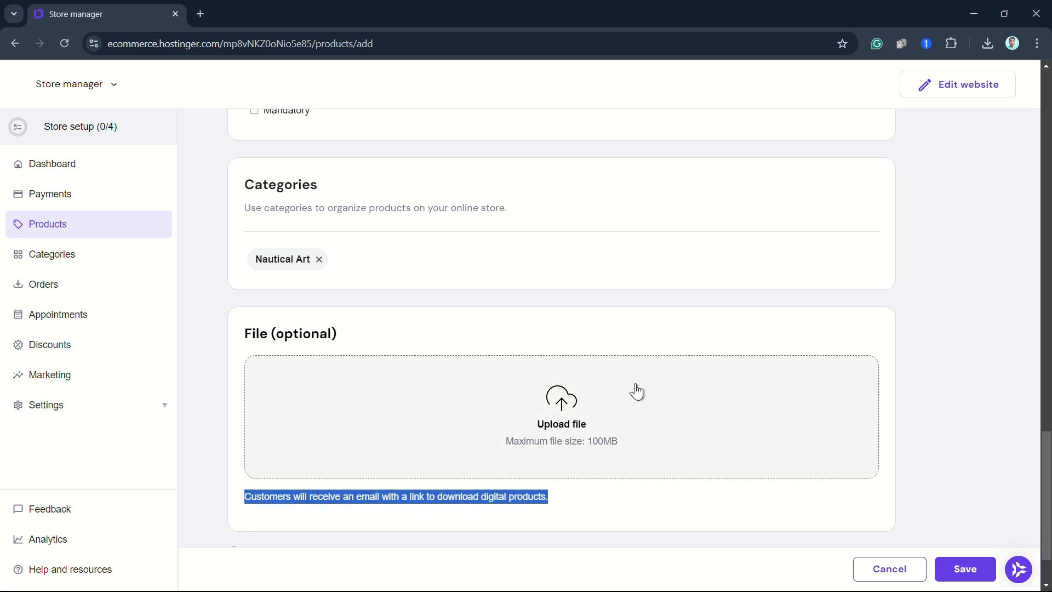
{"action": "left_click", "coordinate": [595, 418]}
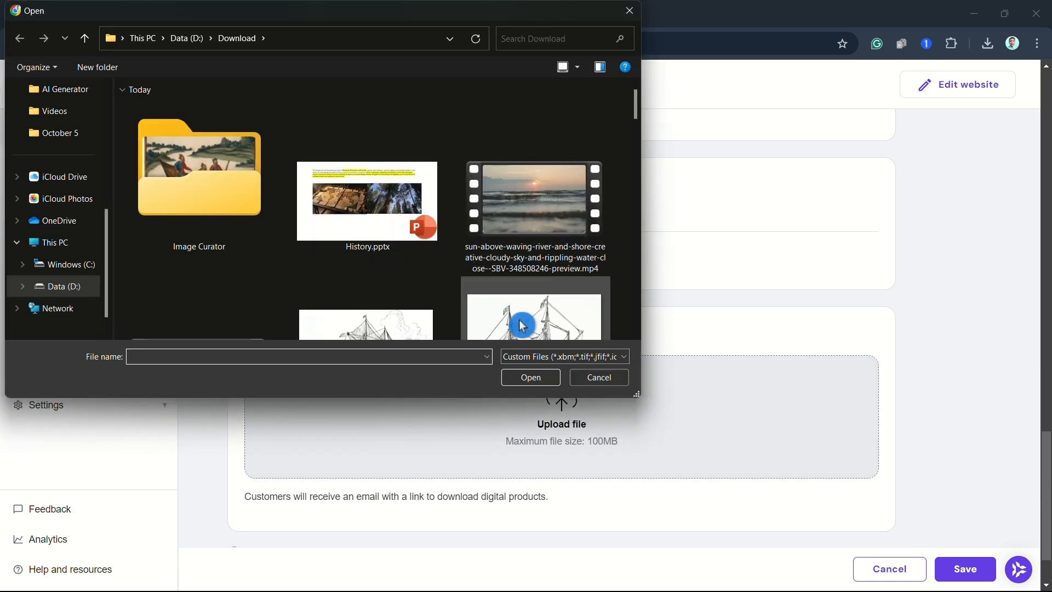
{"action": "double_click", "coordinate": [411, 320]}
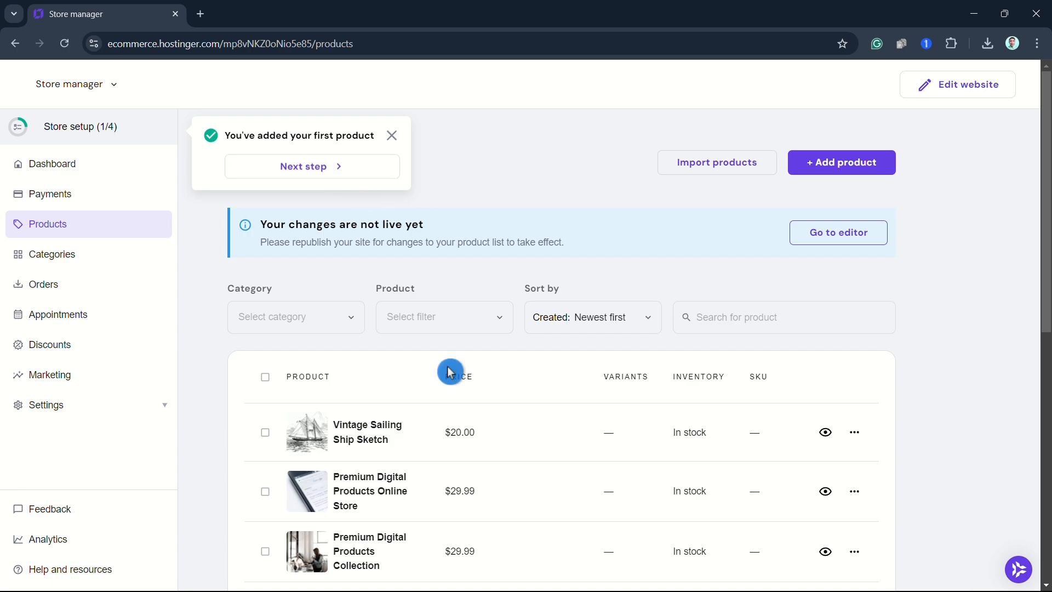
Step: Check the saved Vintage Sailing Ship Sketch product's edit page, dismissing the setup notice, and return to the product list
{"action": "left_click", "coordinate": [415, 435]}
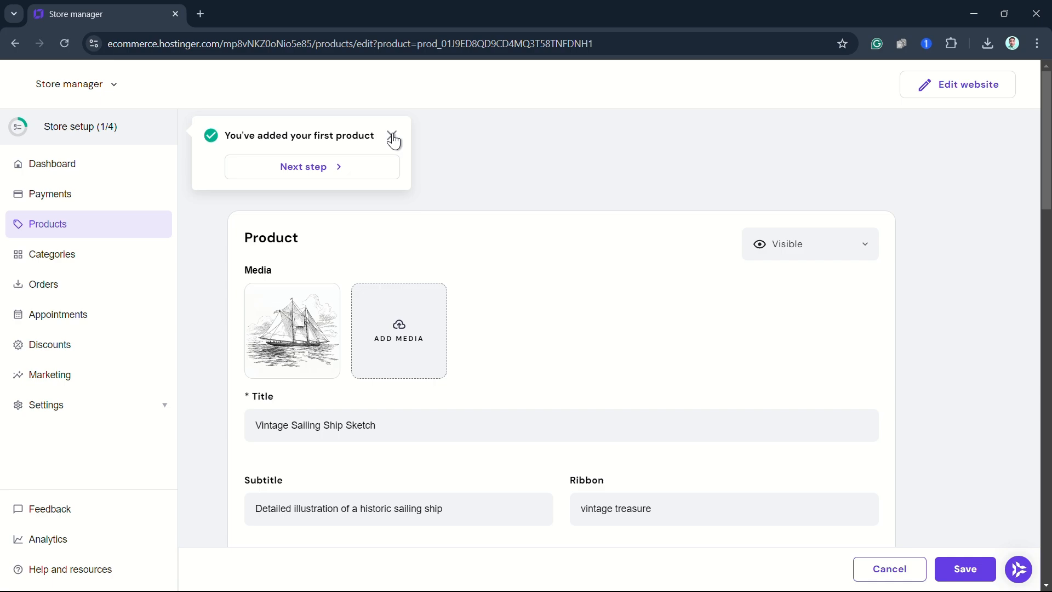
{"action": "left_click", "coordinate": [392, 136]}
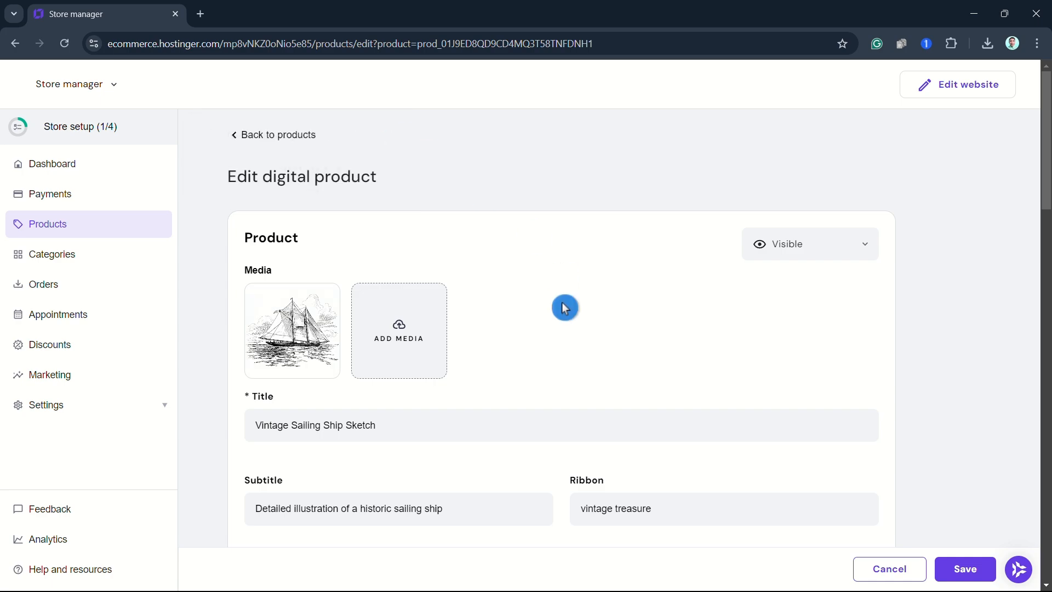
{"action": "left_click", "coordinate": [249, 137]}
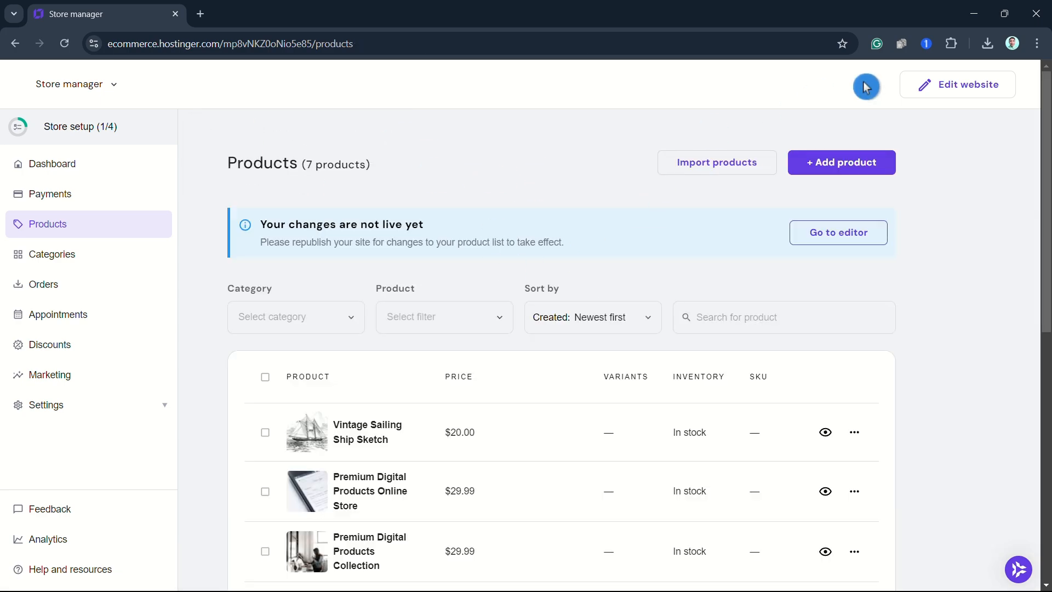
Step: Open the site in the website editor and go to the Vintage Sailing Ship Sketch product page from the home page's product section
{"action": "left_click", "coordinate": [958, 96]}
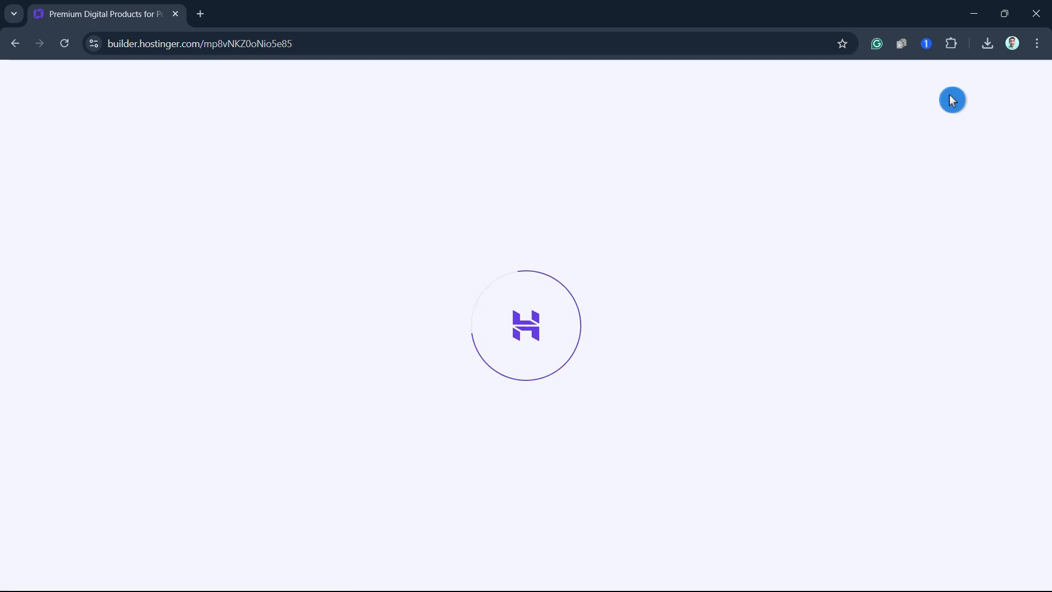
{"action": "scroll", "coordinate": [820, 366], "scroll_direction": "down", "scroll_amount": 8}
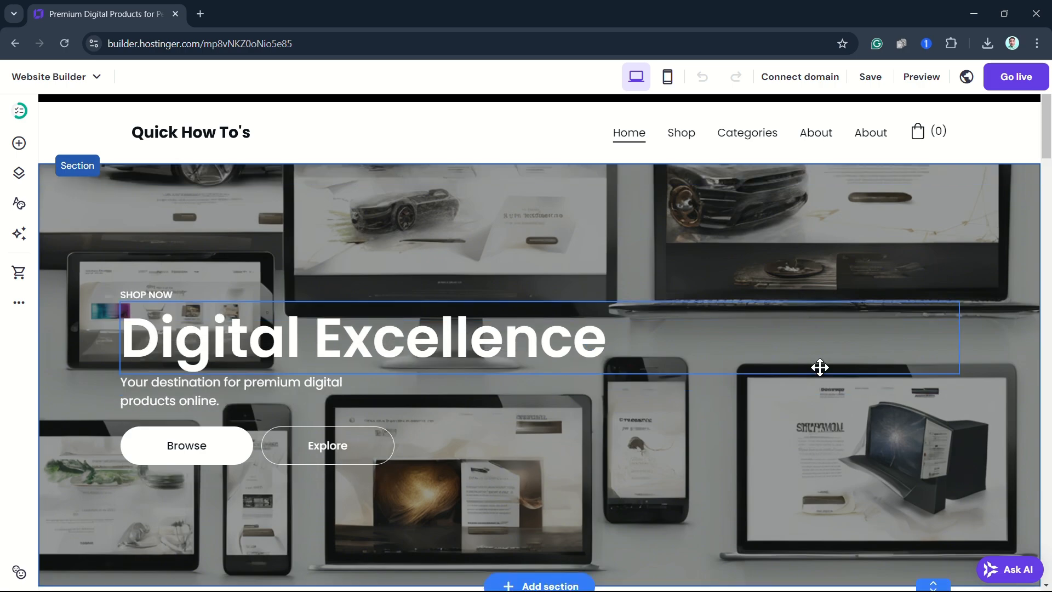
{"action": "scroll", "coordinate": [830, 359], "scroll_direction": "down", "scroll_amount": 10}
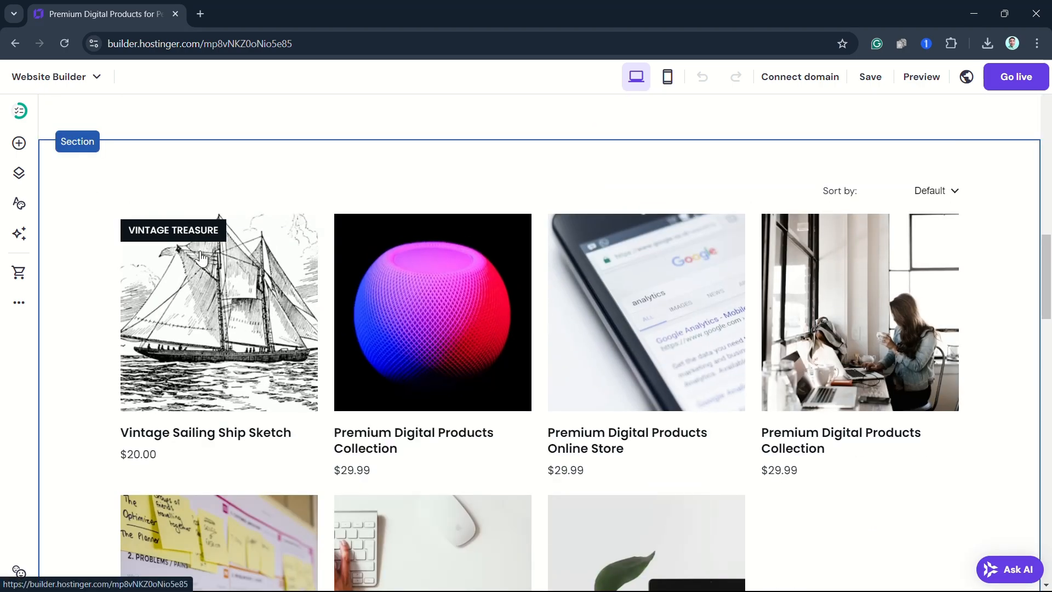
{"action": "left_click", "coordinate": [164, 333]}
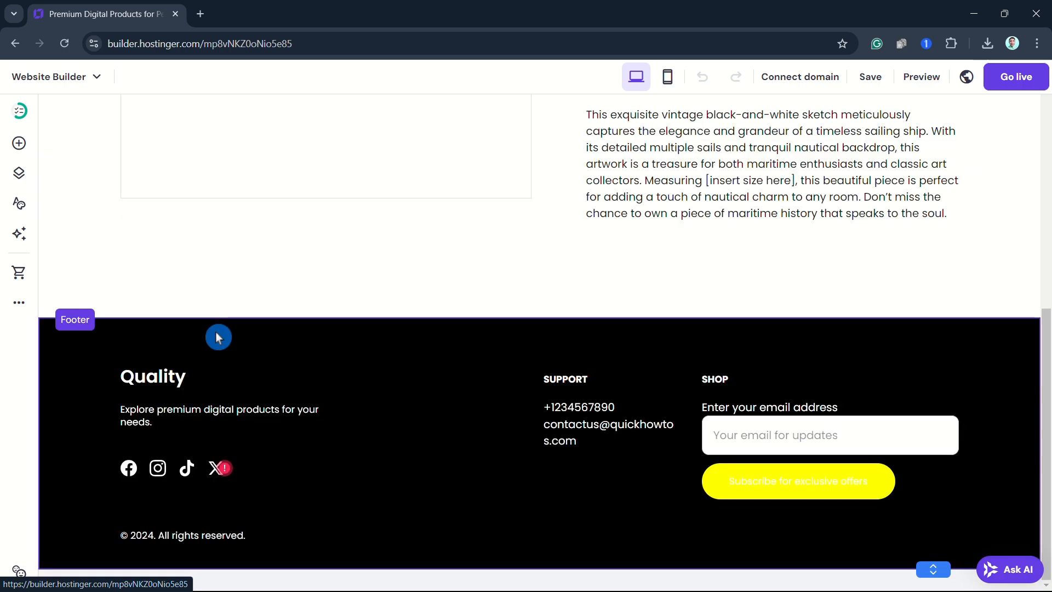
Step: Examine the Vintage Sailing Ship Sketch product page, including its image, price, purchase option, description and footer
{"action": "scroll", "coordinate": [714, 400], "scroll_direction": "up", "scroll_amount": 6}
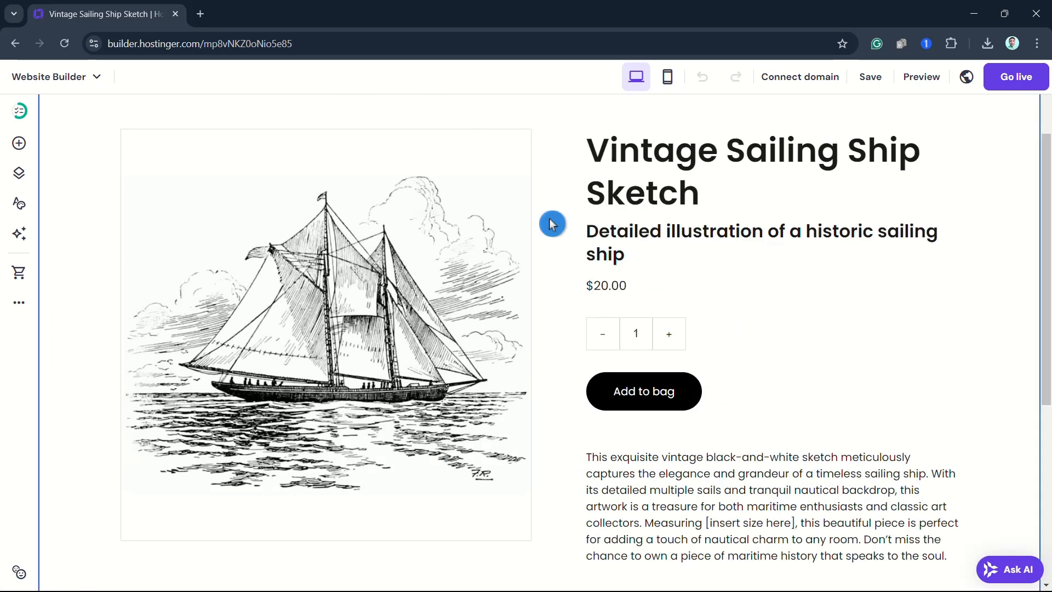
{"action": "scroll", "coordinate": [793, 431], "scroll_direction": "down", "scroll_amount": 6}
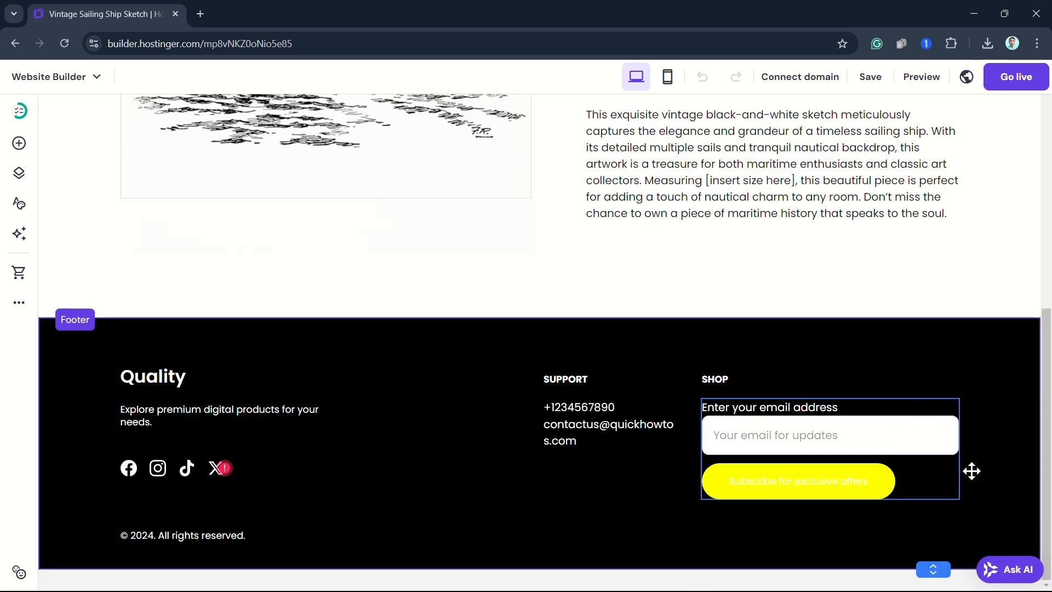
{"action": "scroll", "coordinate": [952, 522], "scroll_direction": "up", "scroll_amount": 6}
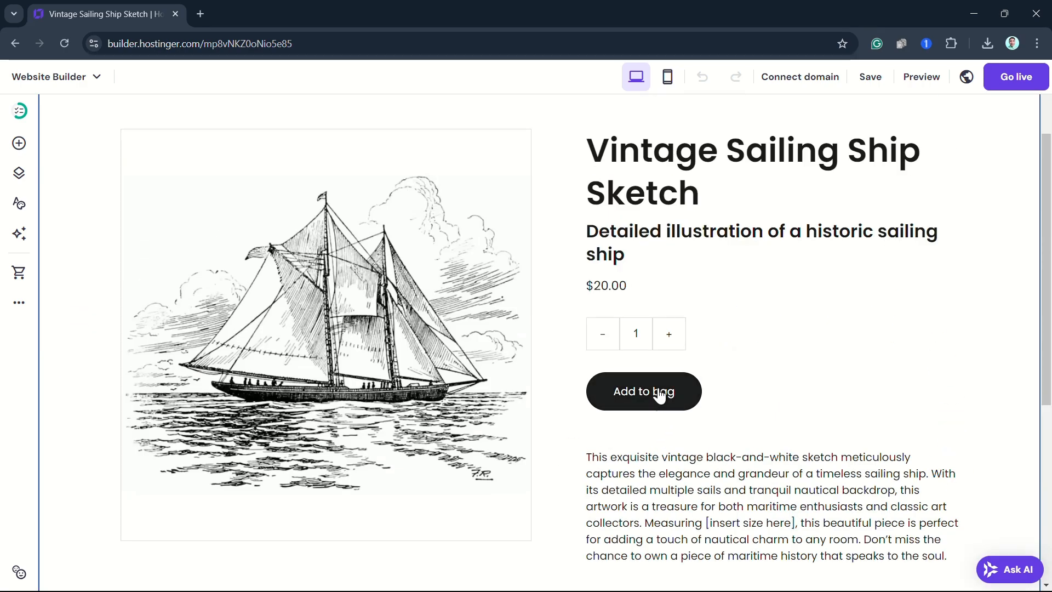
{"action": "scroll", "coordinate": [871, 420], "scroll_direction": "down", "scroll_amount": 2}
{"action": "scroll", "coordinate": [844, 445], "scroll_direction": "down", "scroll_amount": 4}
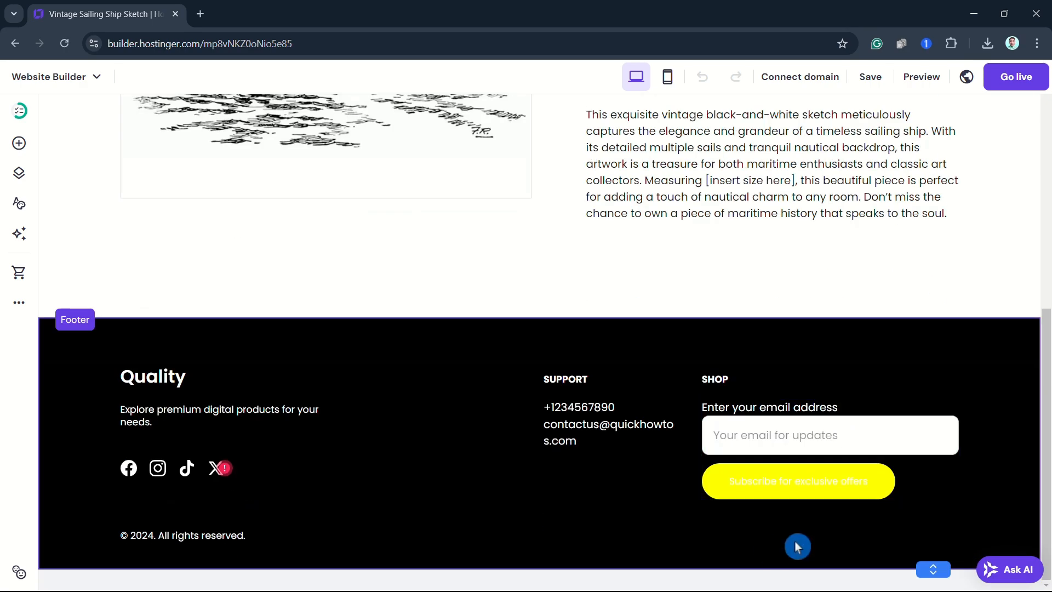
{"action": "scroll", "coordinate": [865, 362], "scroll_direction": "up", "scroll_amount": 6}
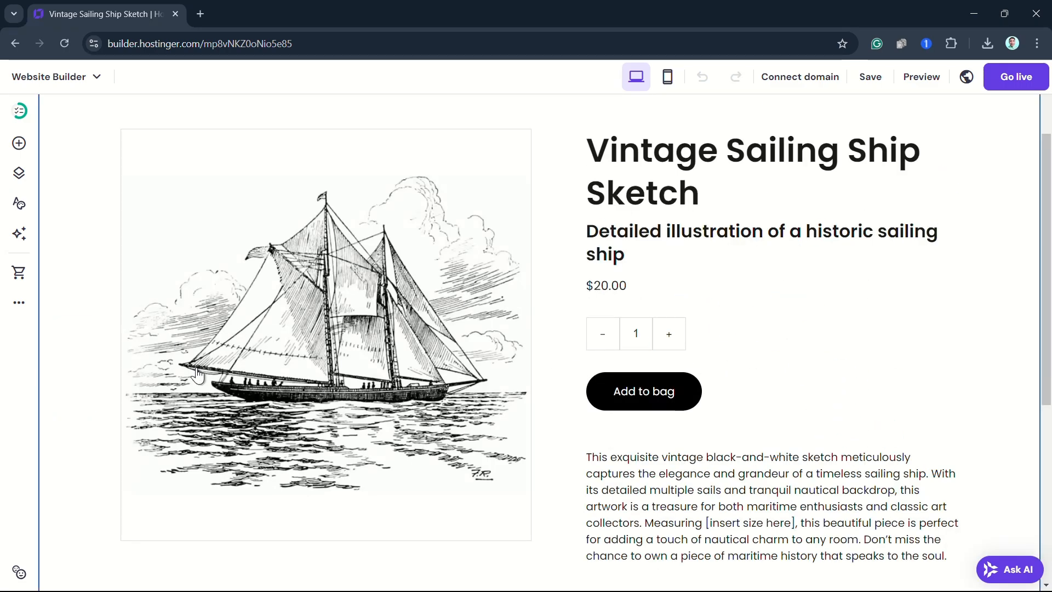
{"action": "scroll", "coordinate": [775, 292], "scroll_direction": "down", "scroll_amount": 4}
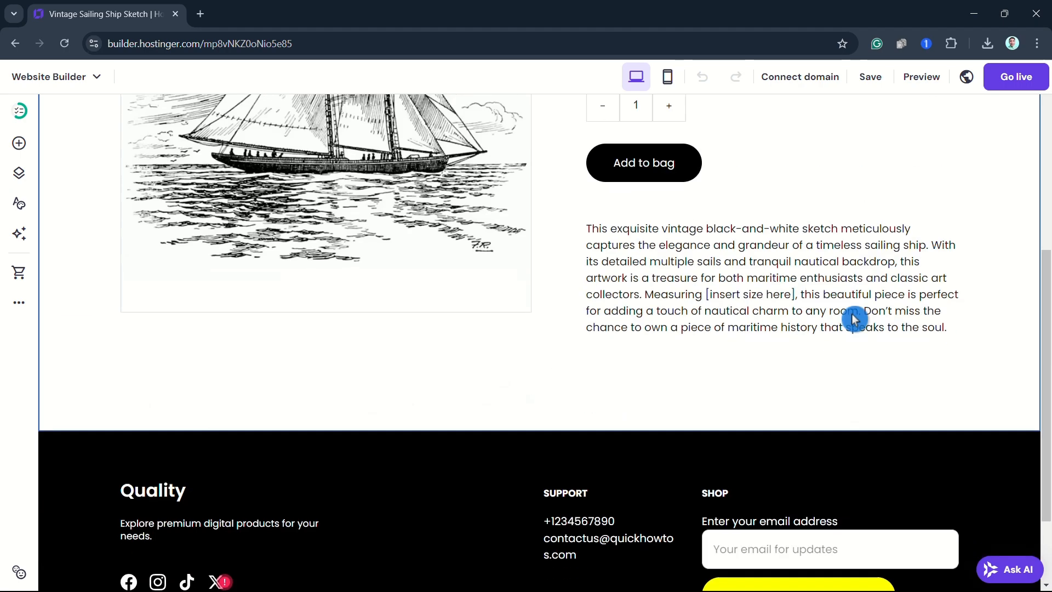